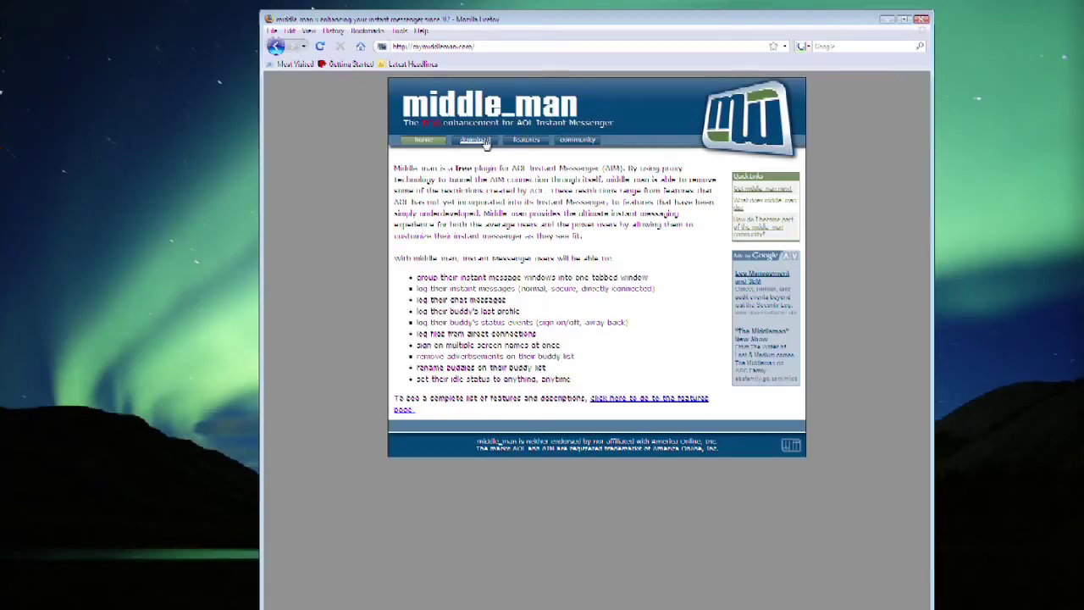
# Step: Go to the middle_man download page listing installer version 0.3.0004
pyautogui.click(485, 143)
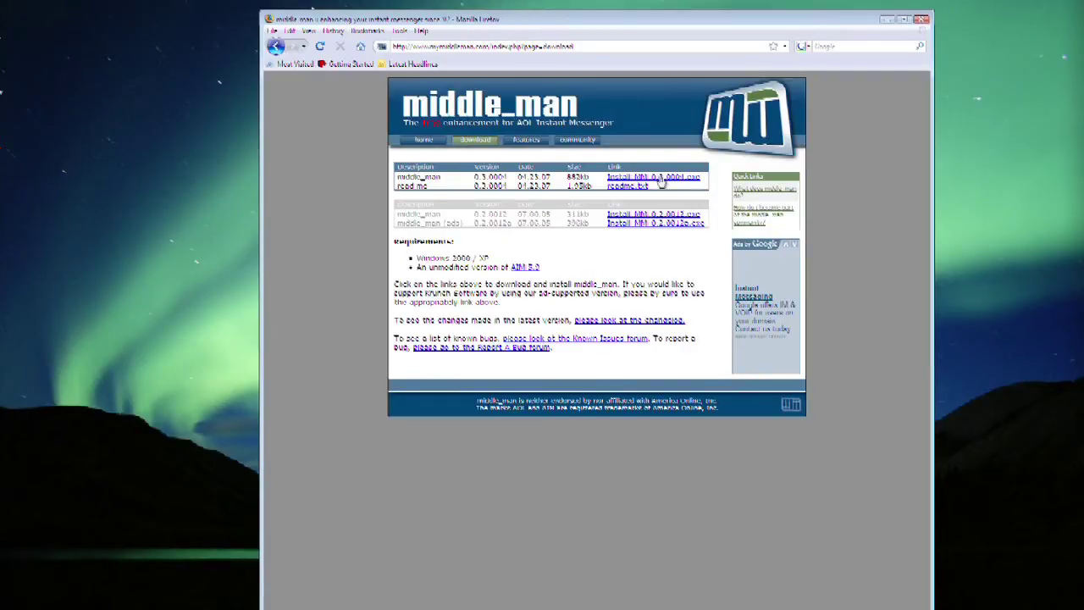
# Step: Start downloading the Install MM 0.3.0004.exe installer
pyautogui.click(668, 179)
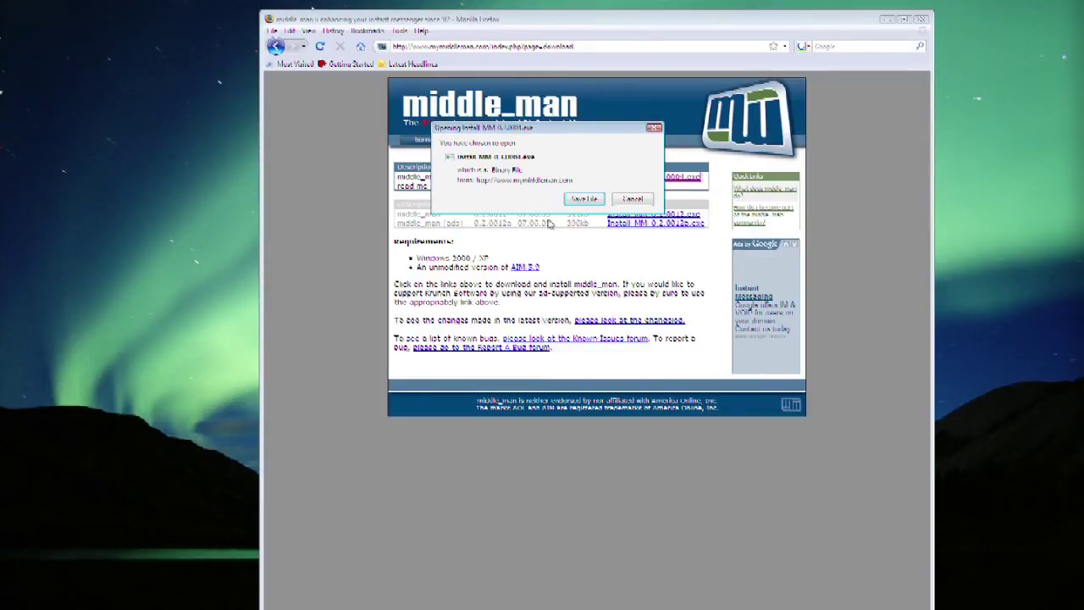
# Step: Save Install_MM_0.3.0004.exe and launch it, accepting the executable and unverified-publisher warnings
pyautogui.click(583, 198)
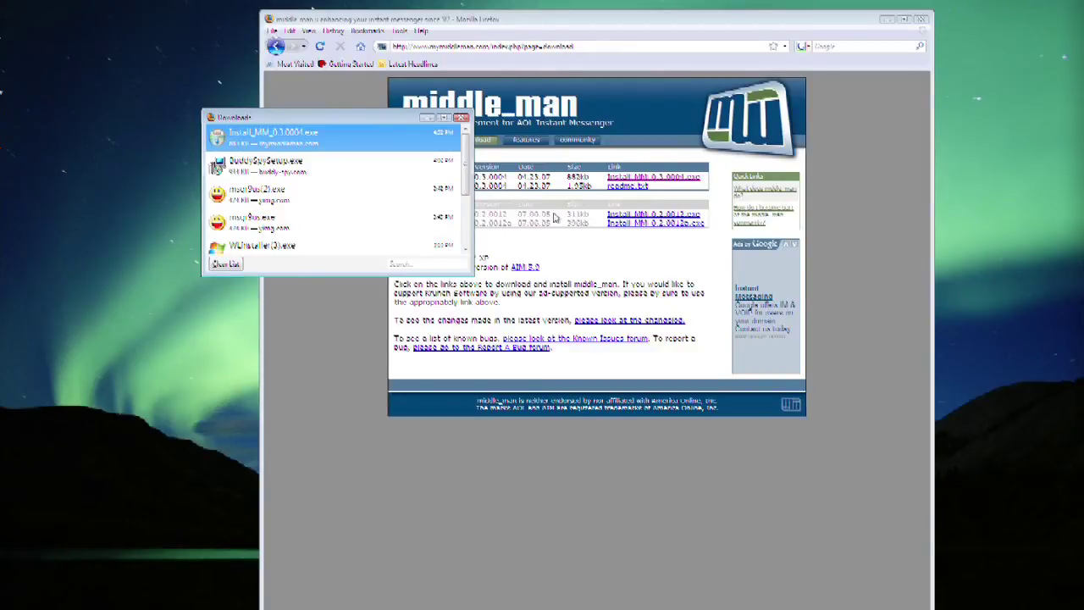
pyautogui.doubleClick(282, 142)
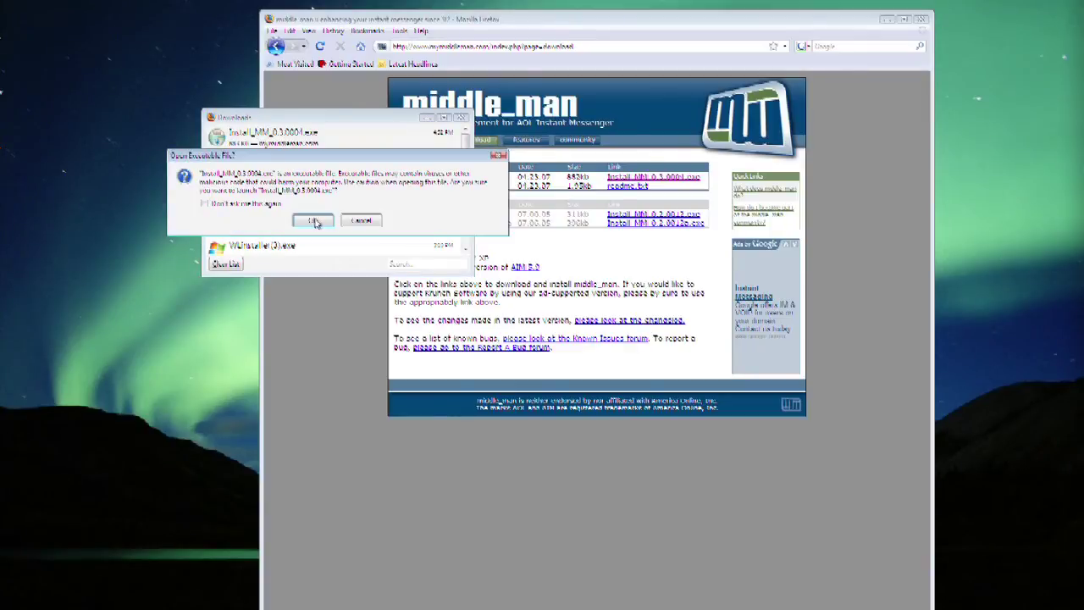
pyautogui.click(315, 222)
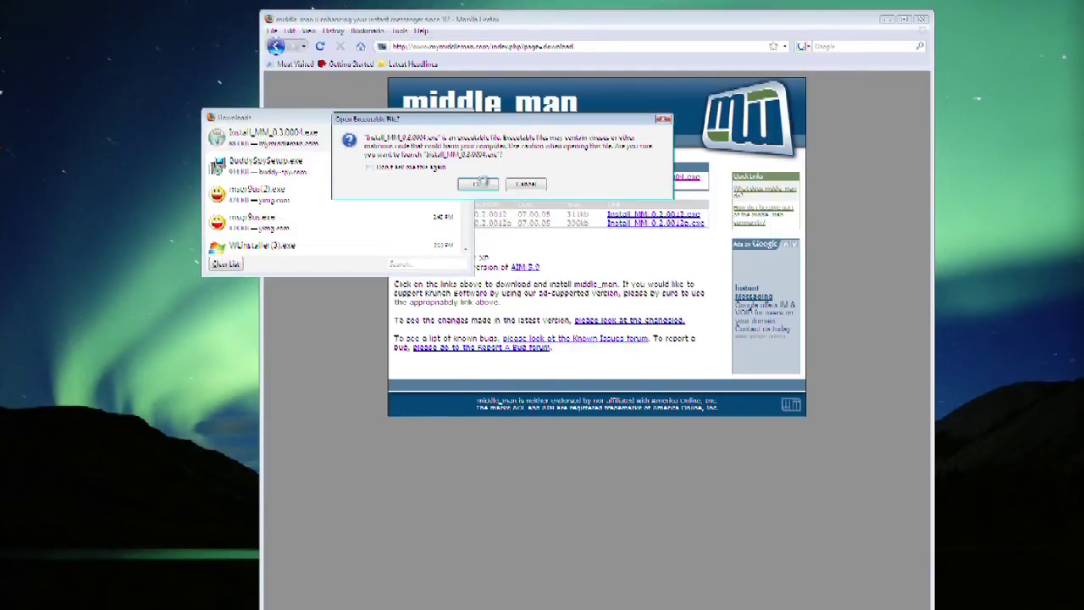
pyautogui.click(480, 182)
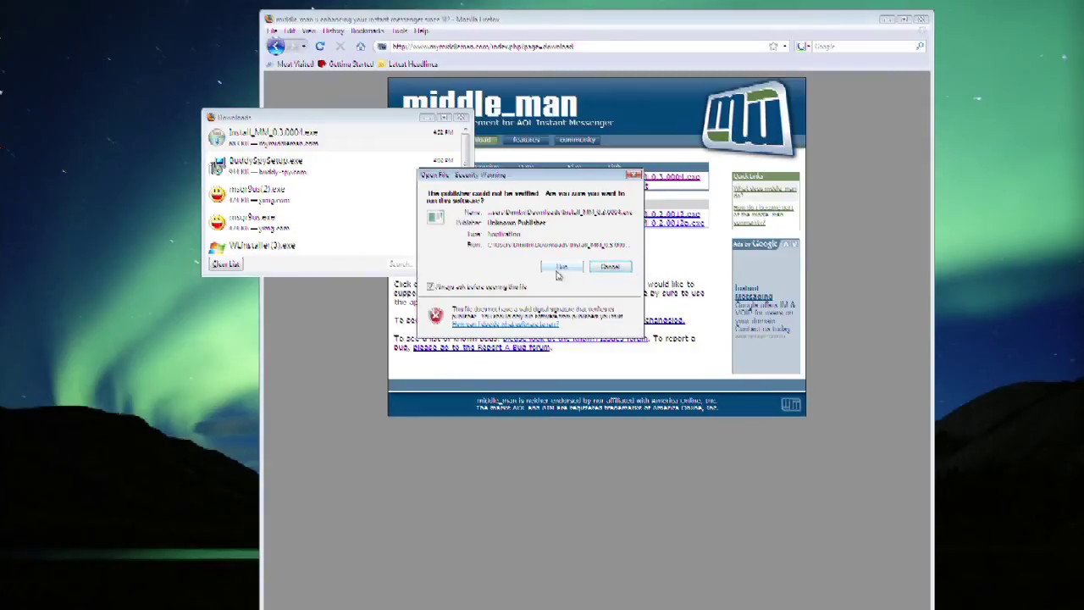
pyautogui.click(559, 269)
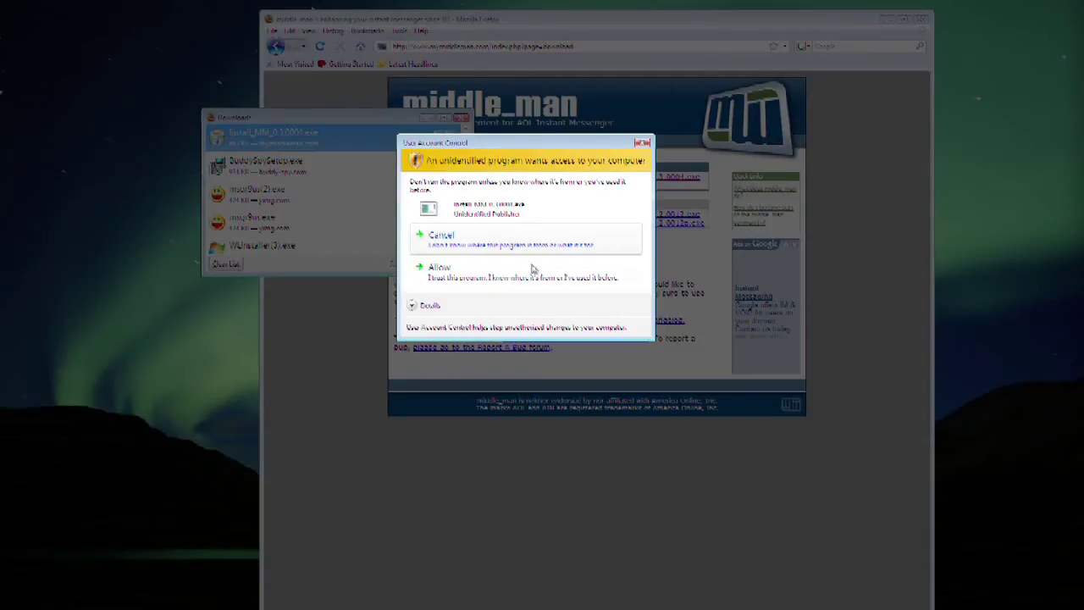
# Step: Allow the installer through User Account Control and accept the licence agreement
pyautogui.click(533, 269)
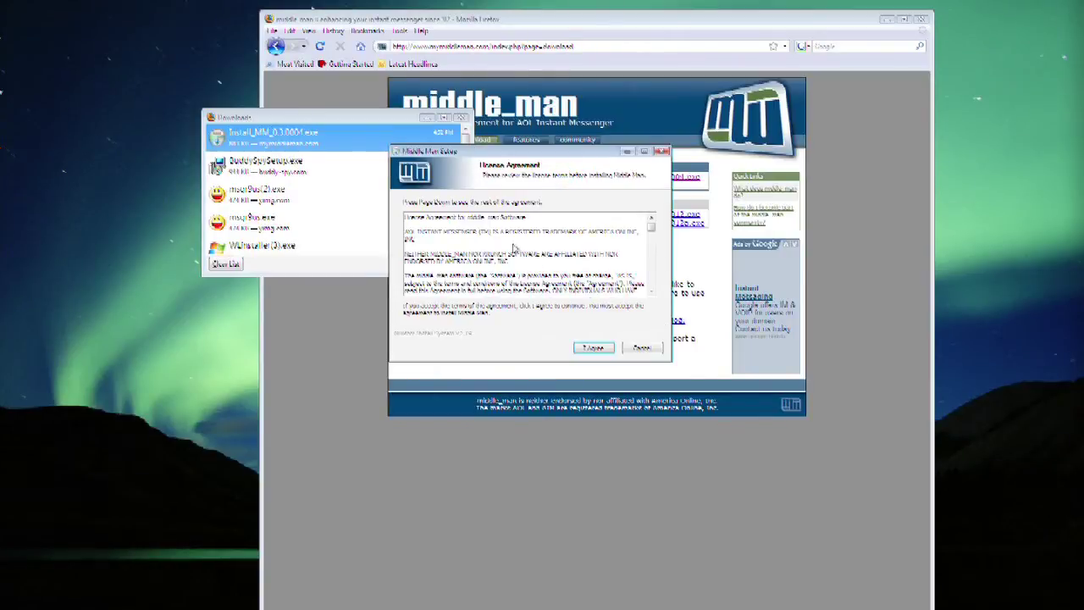
pyautogui.click(597, 349)
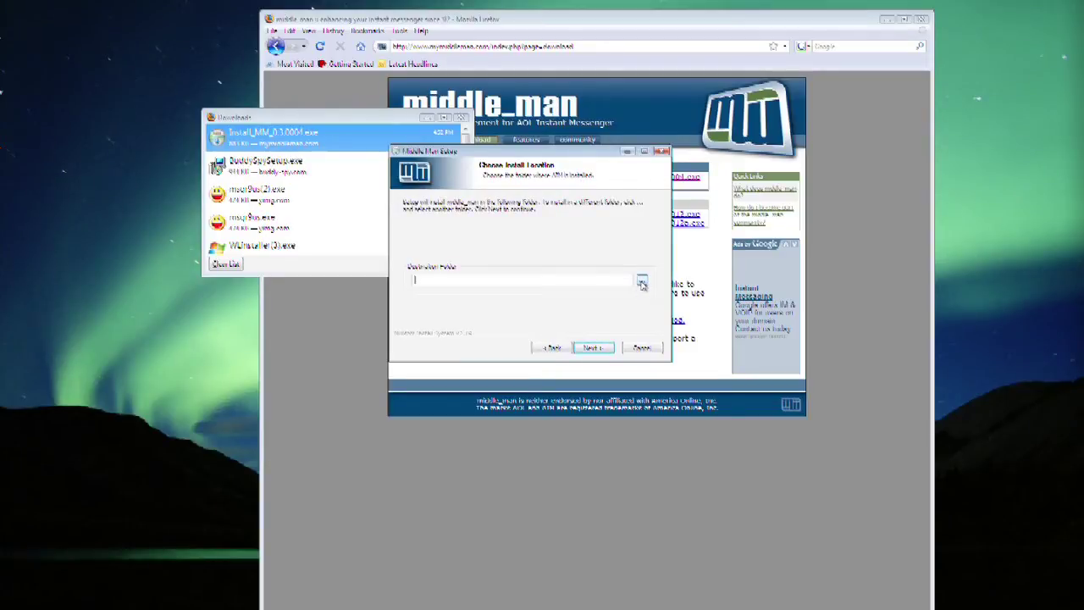
# Step: Browse for a destination folder, expanding Computer and Local Disk (C:), beside the AIM6 Explorer window
pyautogui.click(642, 284)
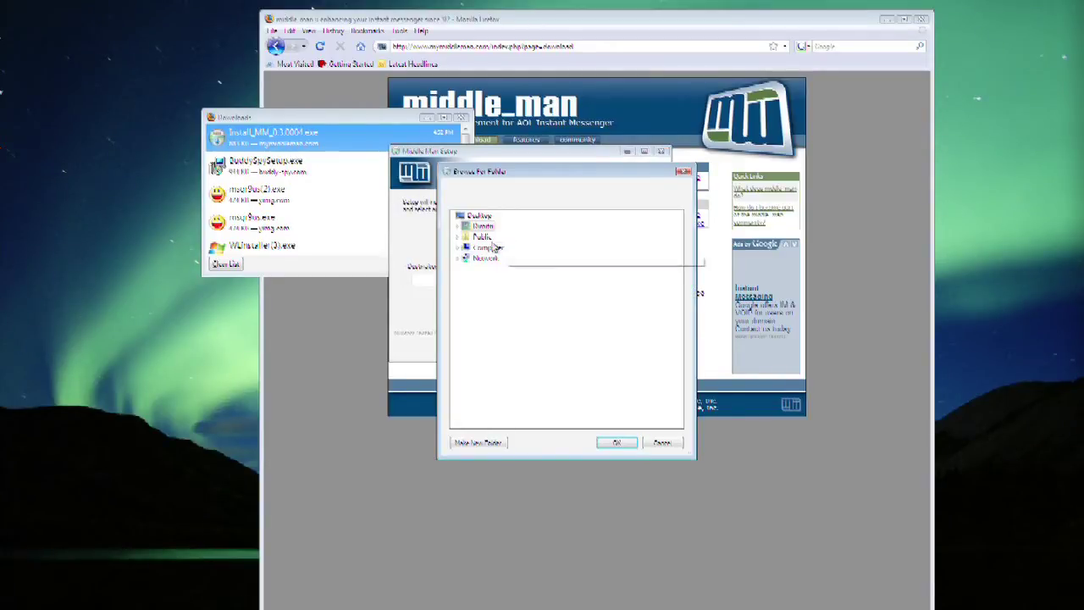
pyautogui.click(458, 246)
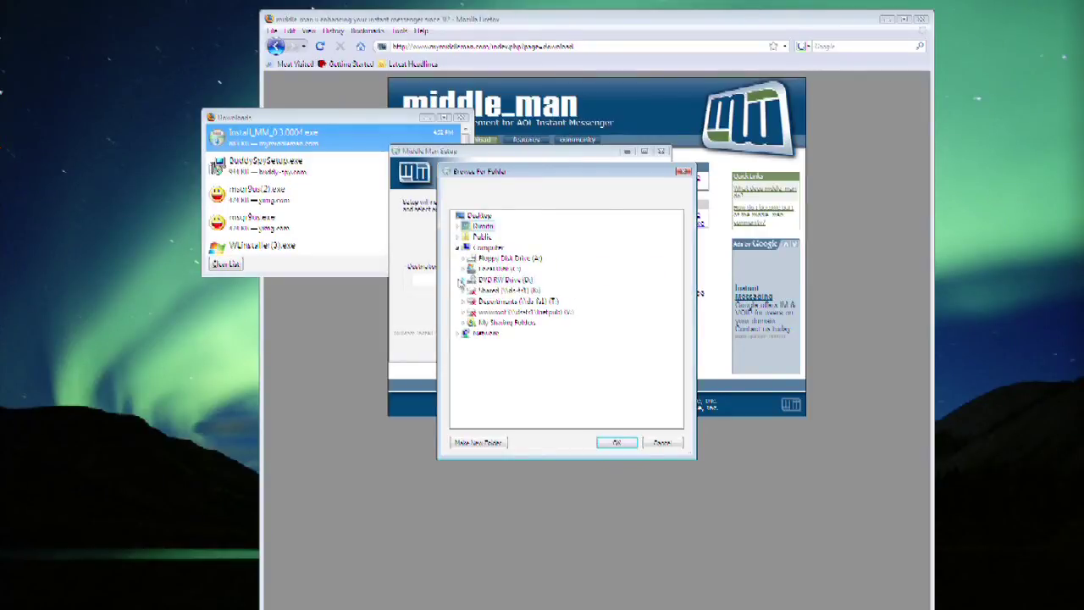
pyautogui.click(463, 269)
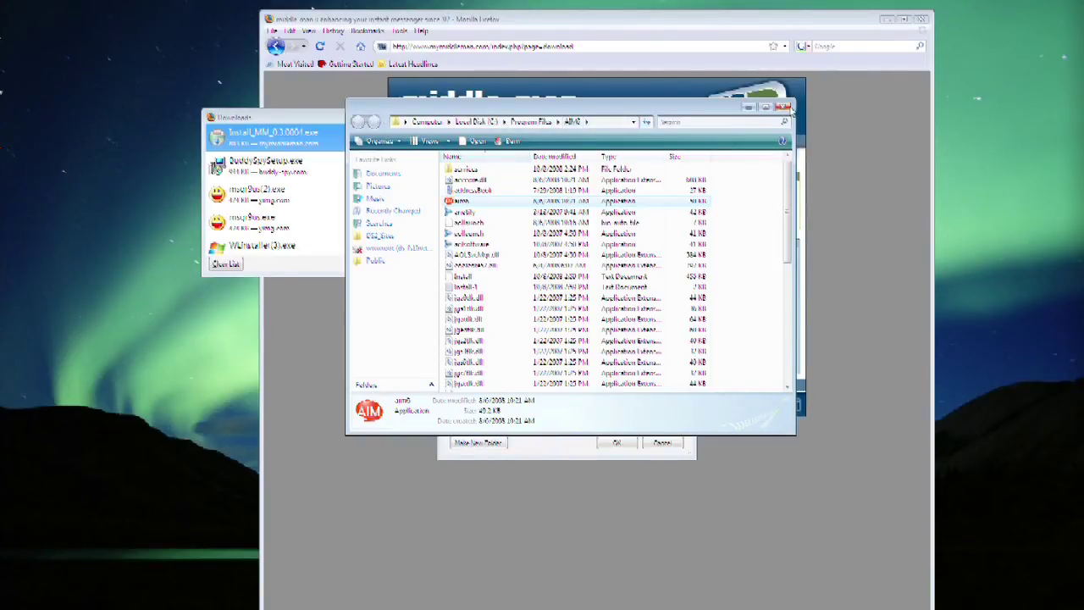
pyautogui.moveTo(559, 113)
pyautogui.mouseDown()
pyautogui.moveTo(335, 250)
pyautogui.moveTo(314, 340)
pyautogui.moveTo(324, 299)
pyautogui.mouseUp()
# Step: Dismiss the insert disk prompt and expand Program Files in the folder picker
pyautogui.click(481, 258)
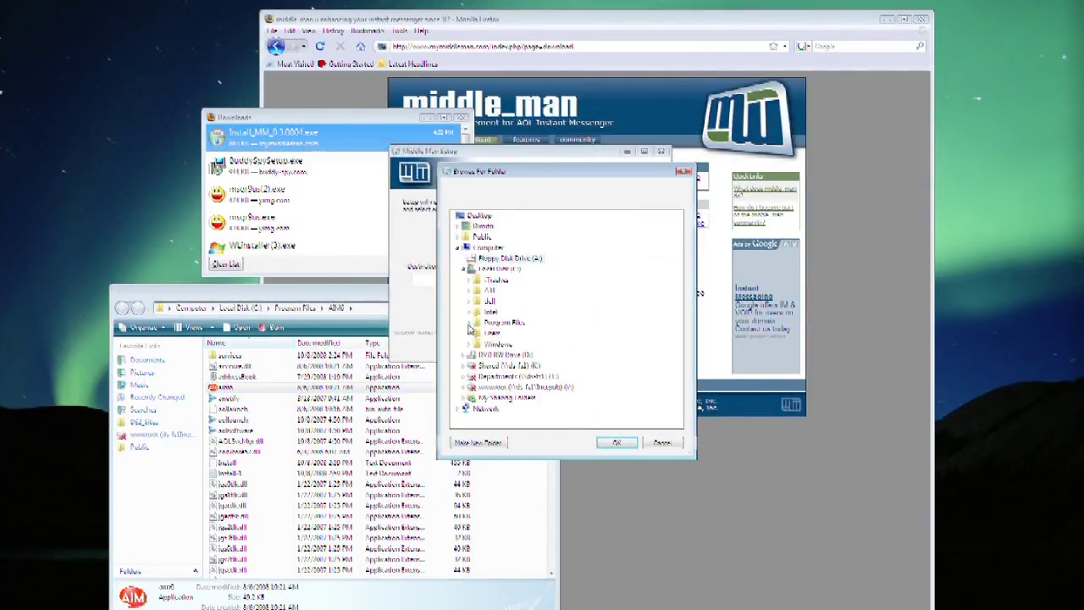
pyautogui.click(606, 278)
pyautogui.click(468, 323)
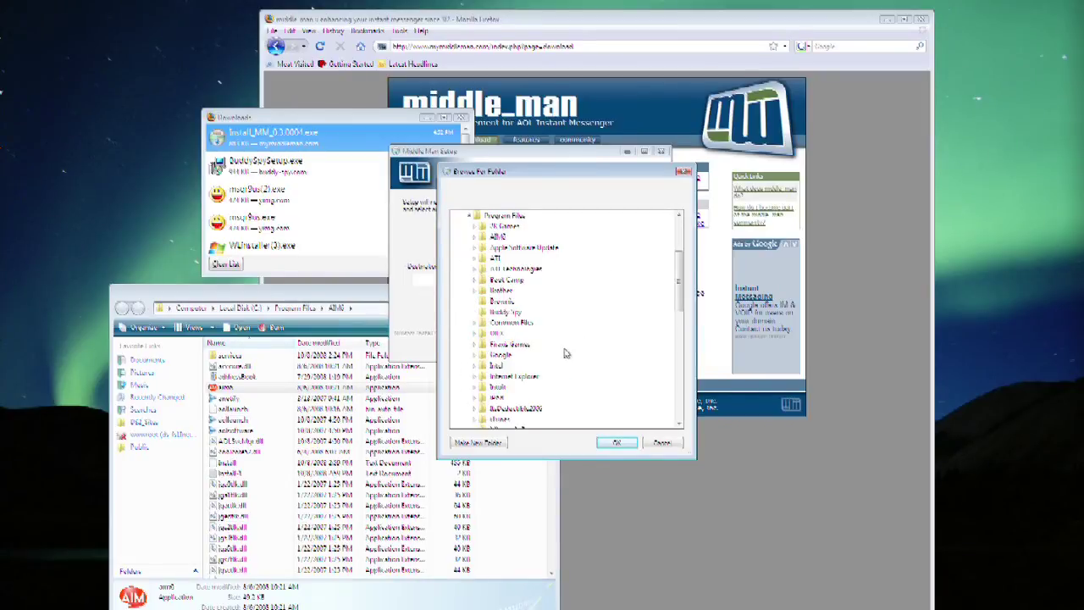
pyautogui.scroll(-3, 551, 355)
pyautogui.scroll(-2, 536, 356)
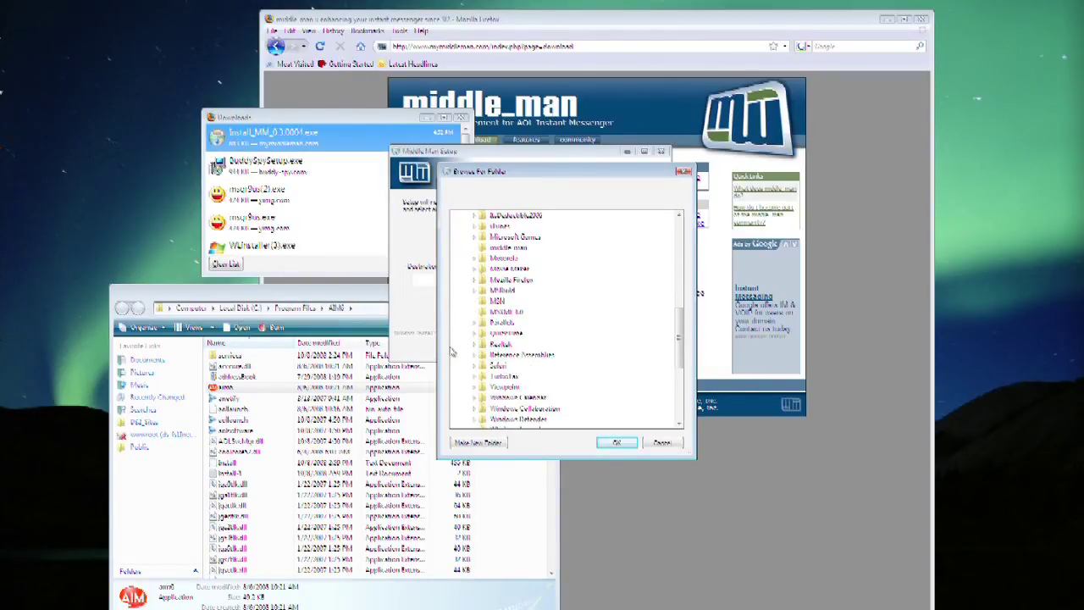
pyautogui.scroll(5, 470, 326)
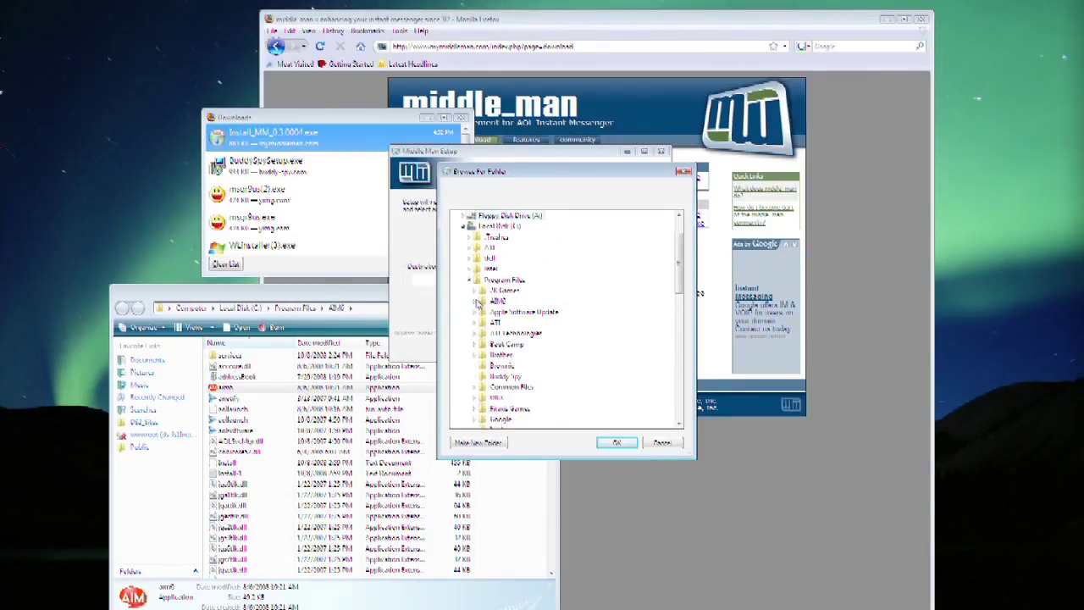
# Step: Select the AIM6 folder and confirm C:\Program Files\AIM6 as the destination
pyautogui.click(477, 304)
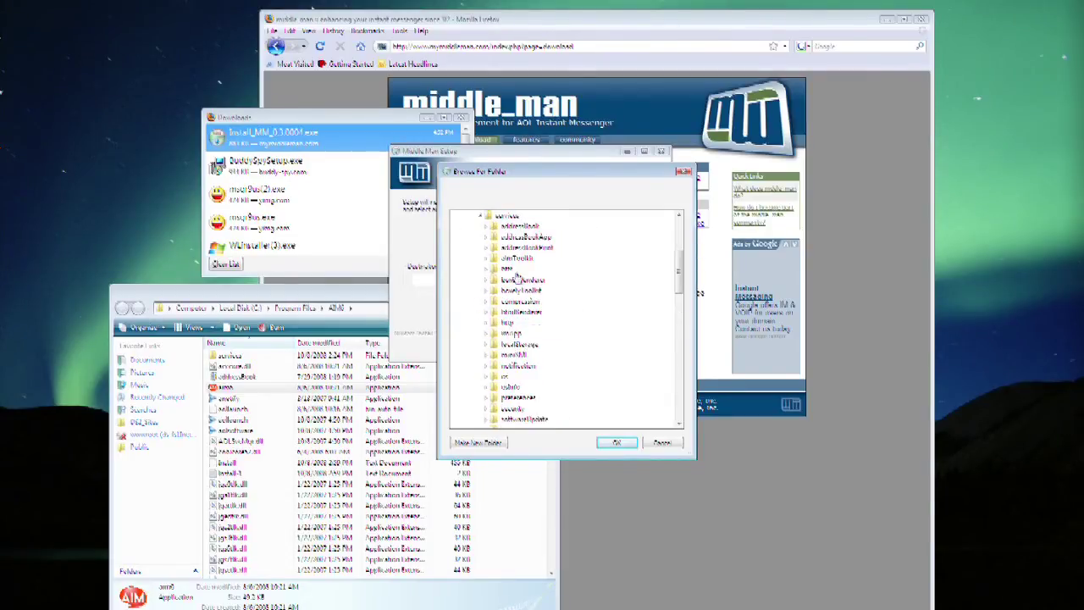
pyautogui.scroll(3, 526, 312)
pyautogui.scroll(-7, 550, 330)
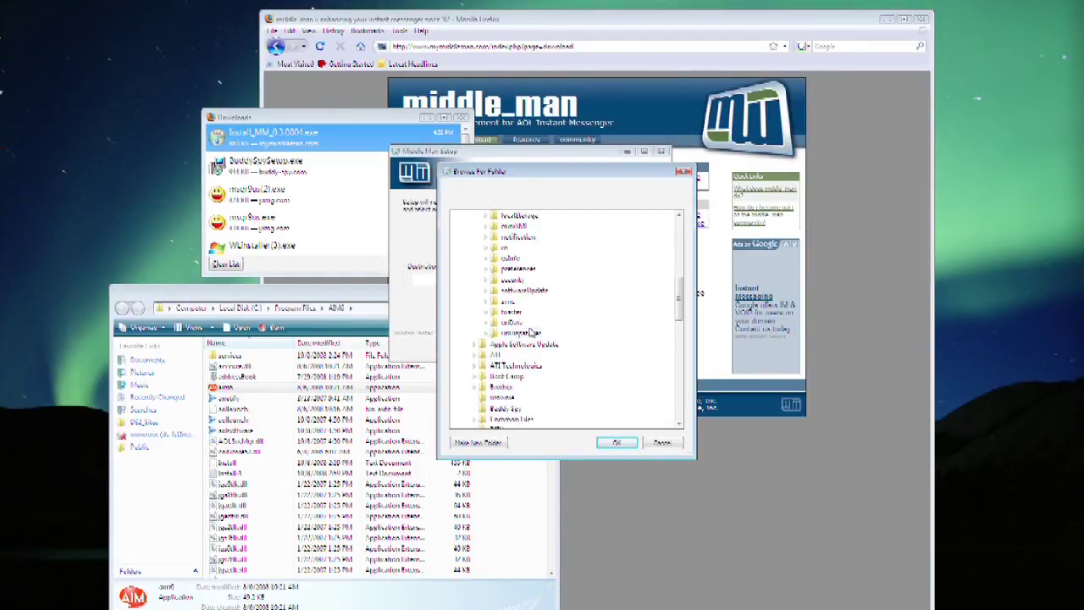
pyautogui.scroll(4, 531, 332)
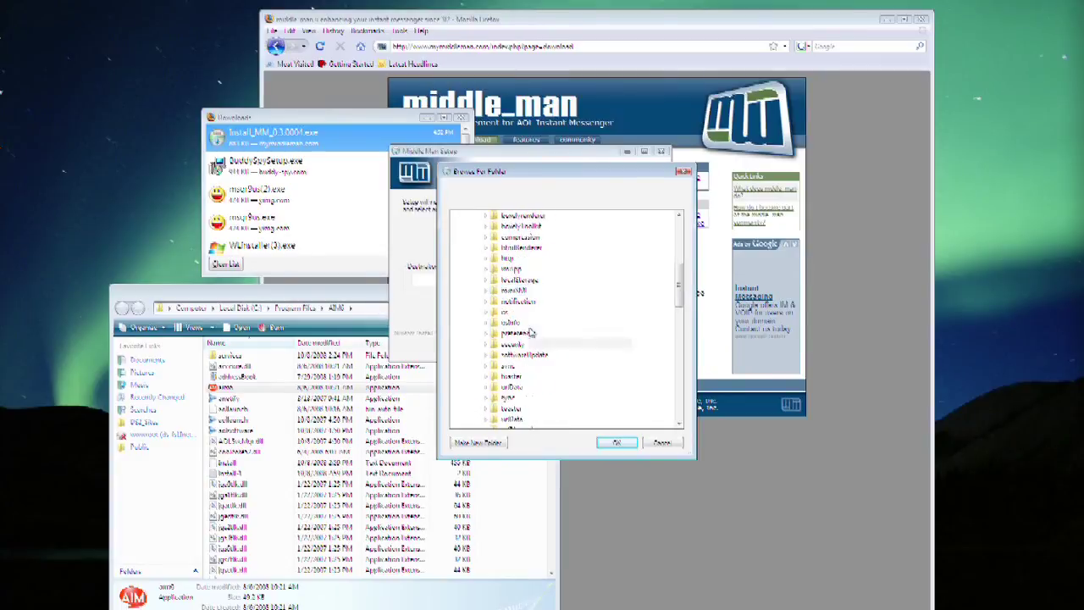
pyautogui.scroll(5, 532, 332)
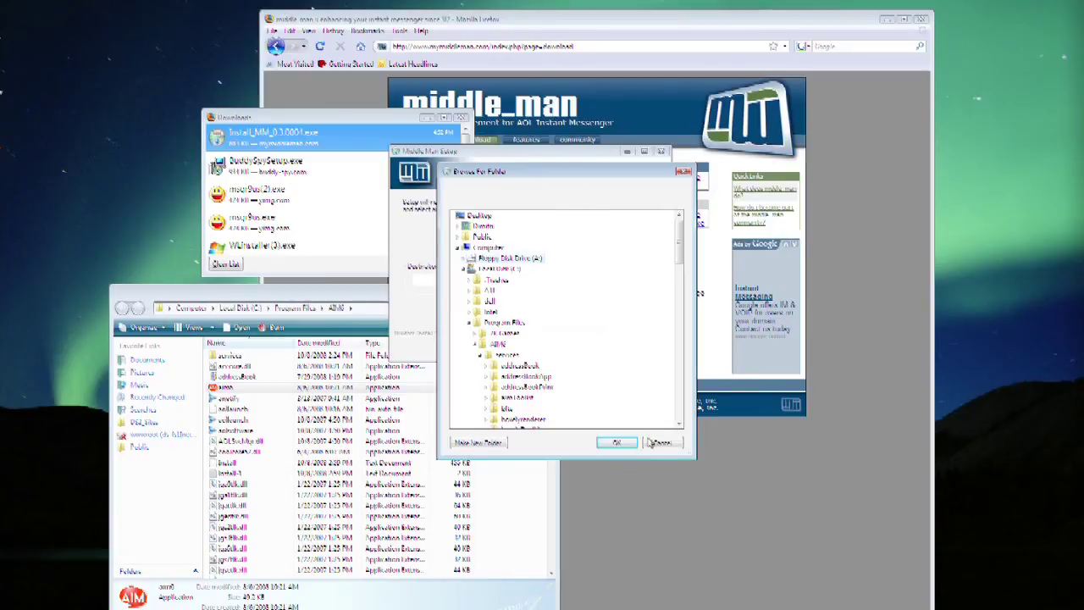
pyautogui.scroll(-1, 538, 296)
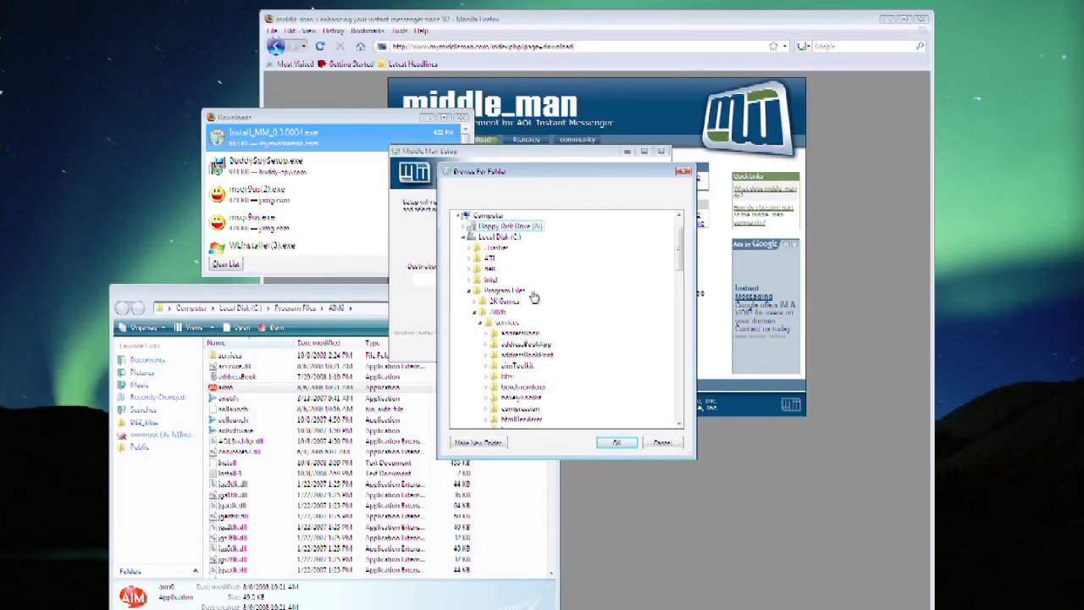
pyautogui.click(522, 310)
pyautogui.click(624, 448)
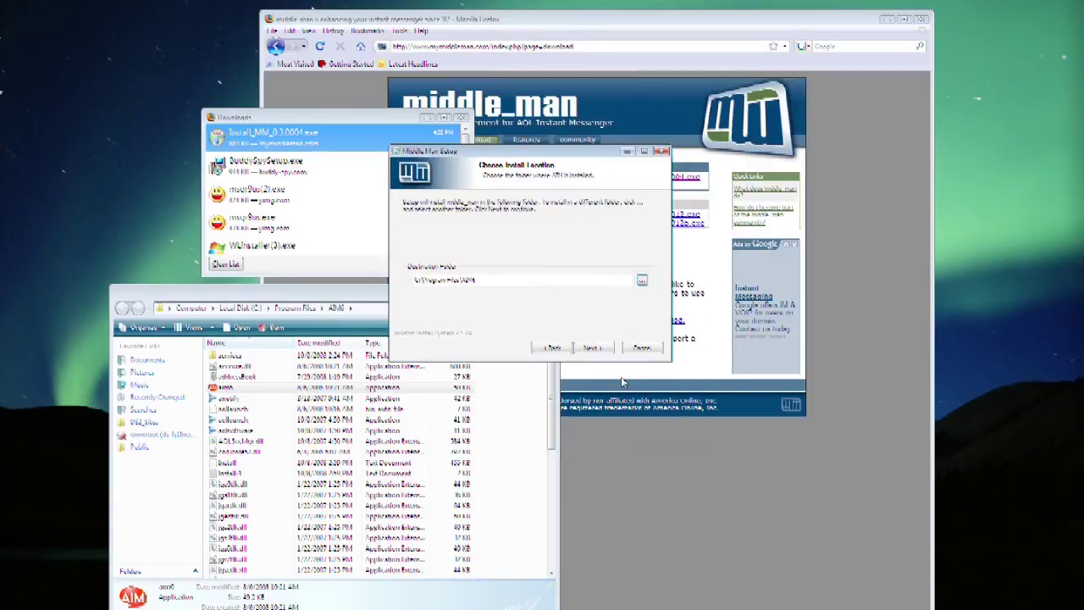
# Step: Install middle_man with the default logging and Start Menu folders and finish the wizard
pyautogui.click(599, 350)
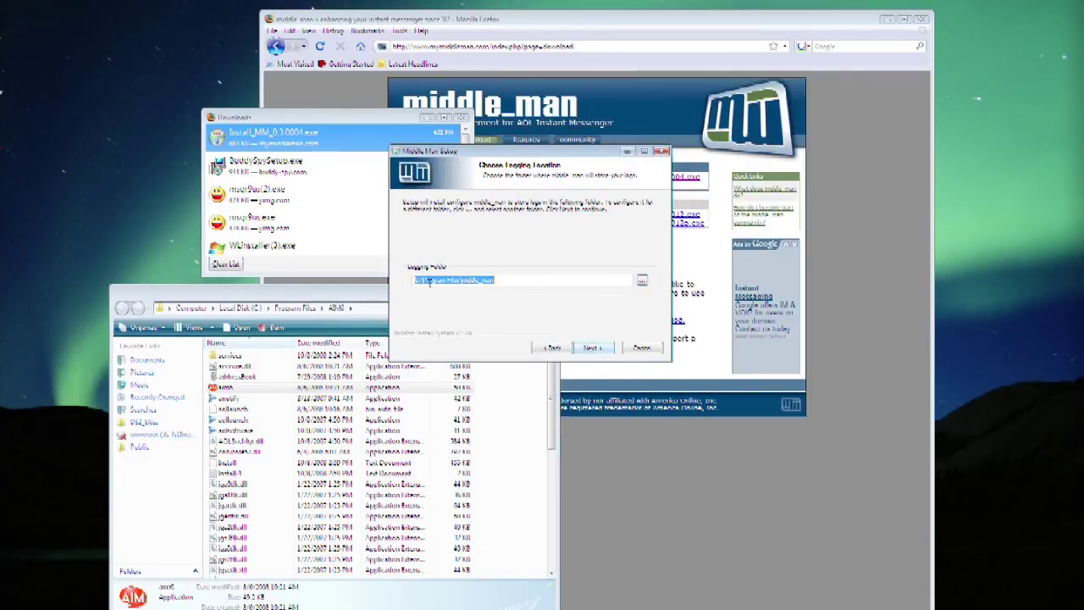
pyautogui.click(590, 347)
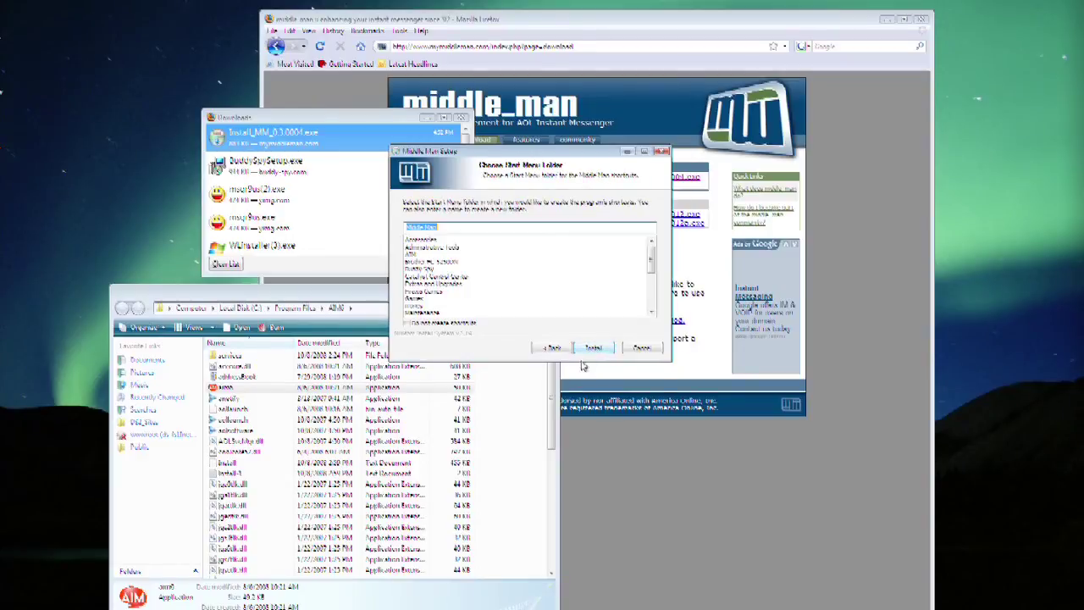
pyautogui.click(596, 347)
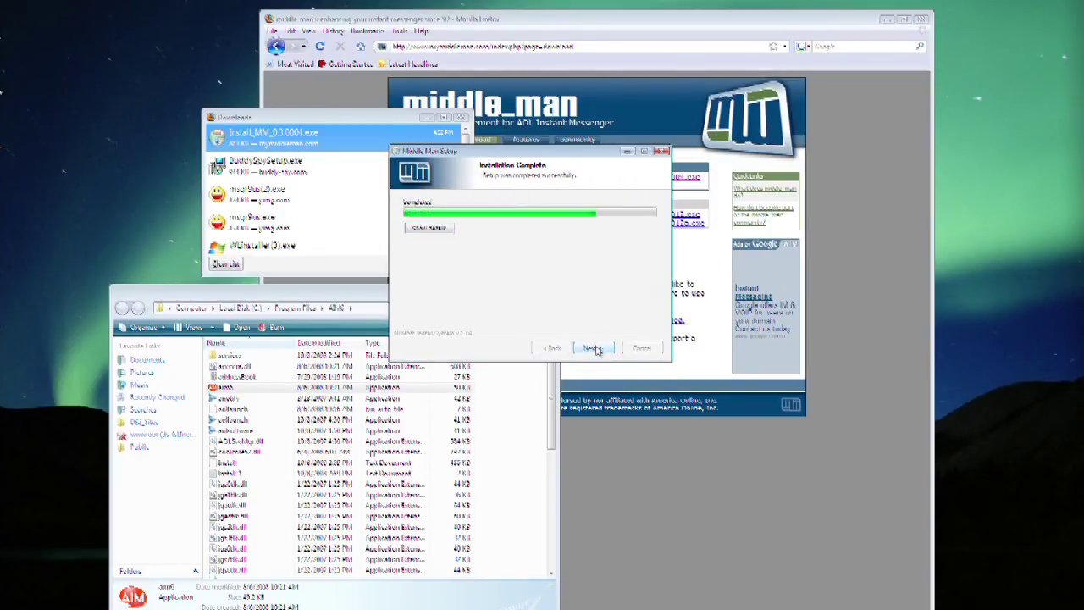
pyautogui.click(594, 348)
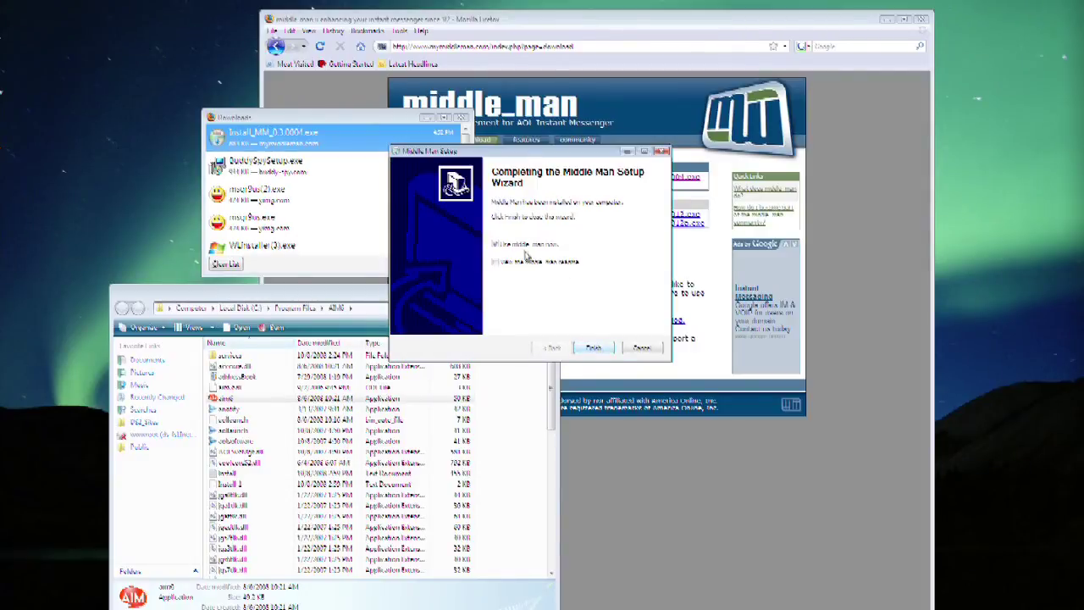
pyautogui.click(606, 351)
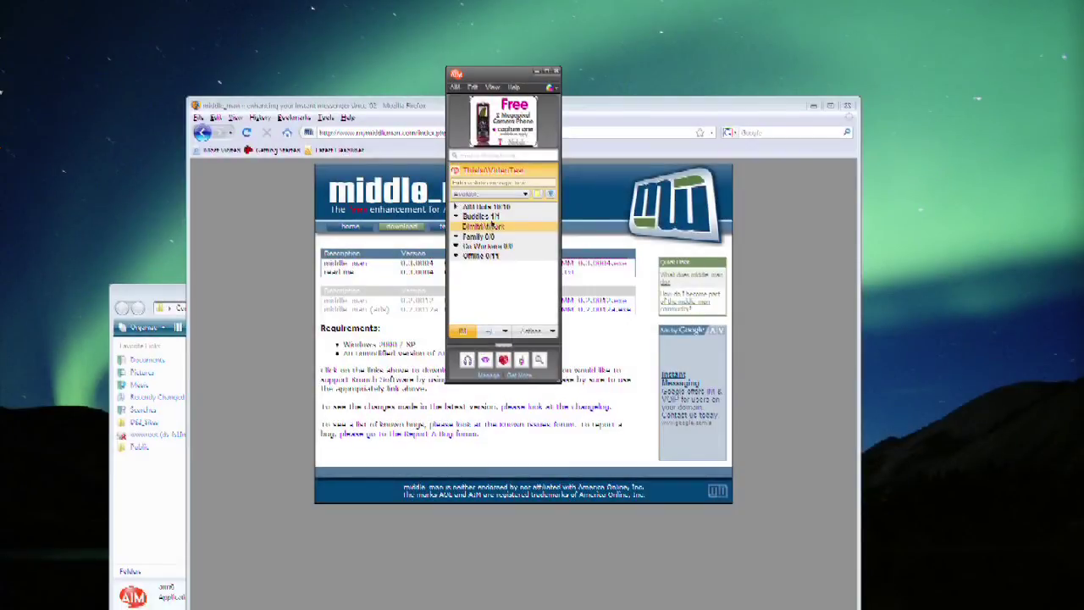
# Step: Open an instant message window with a buddy and look through its menus
pyautogui.doubleClick(489, 228)
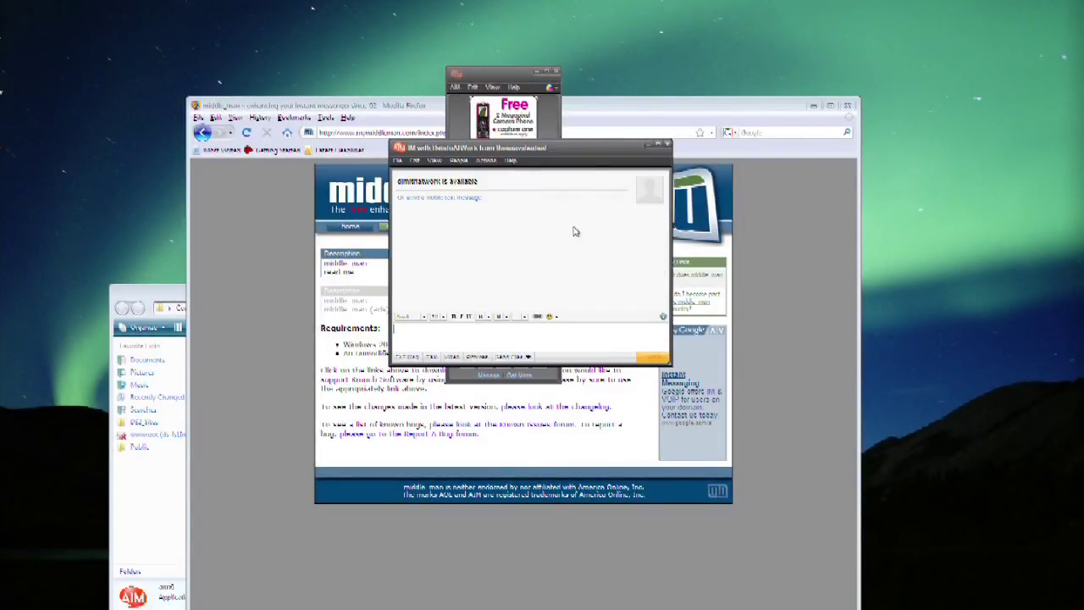
pyautogui.click(398, 160)
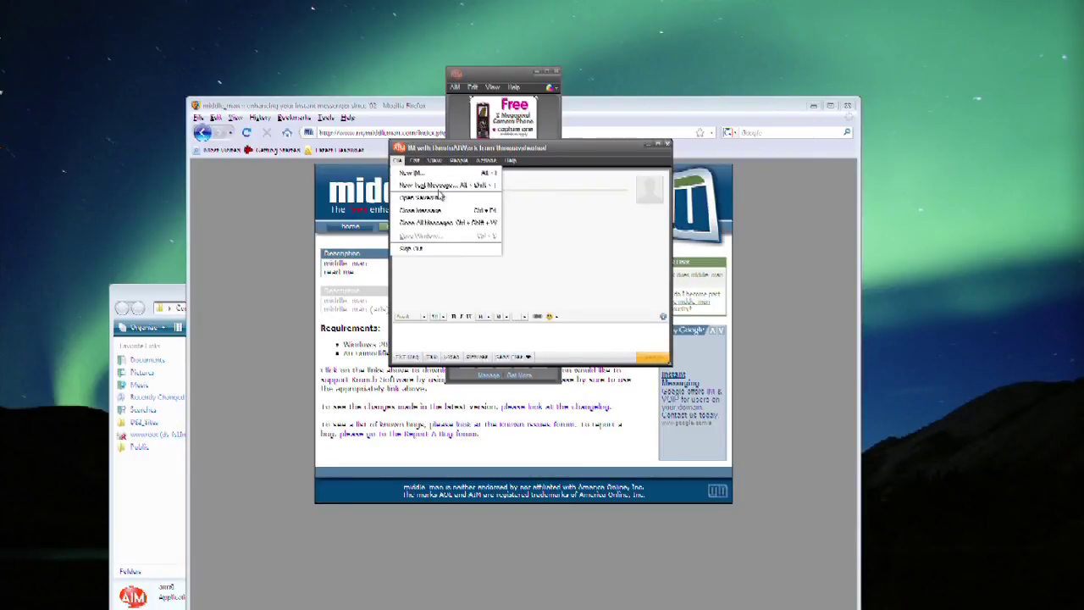
pyautogui.click(513, 162)
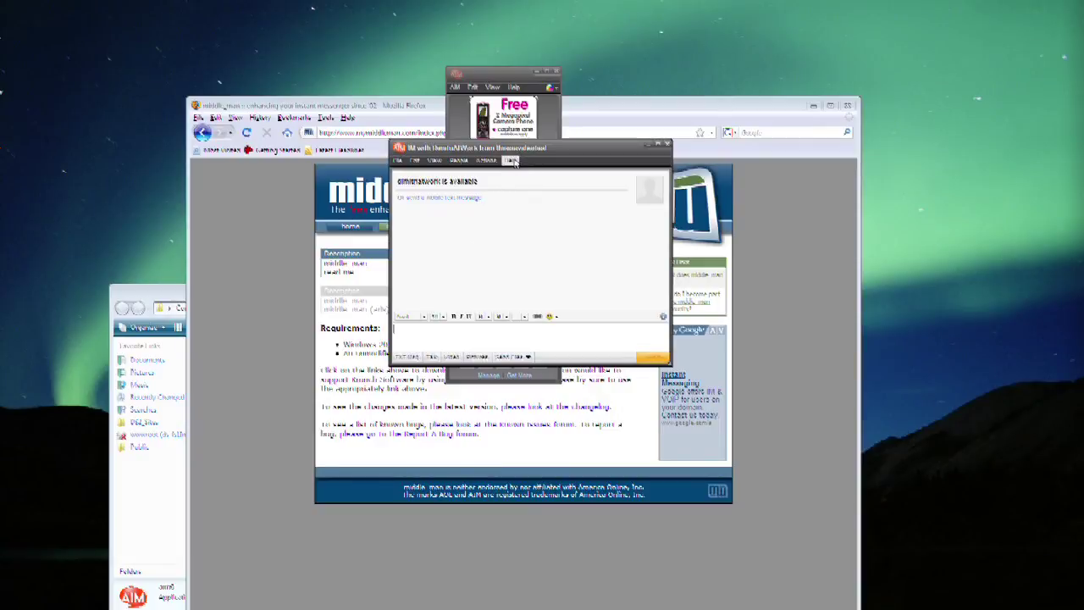
pyautogui.click(532, 222)
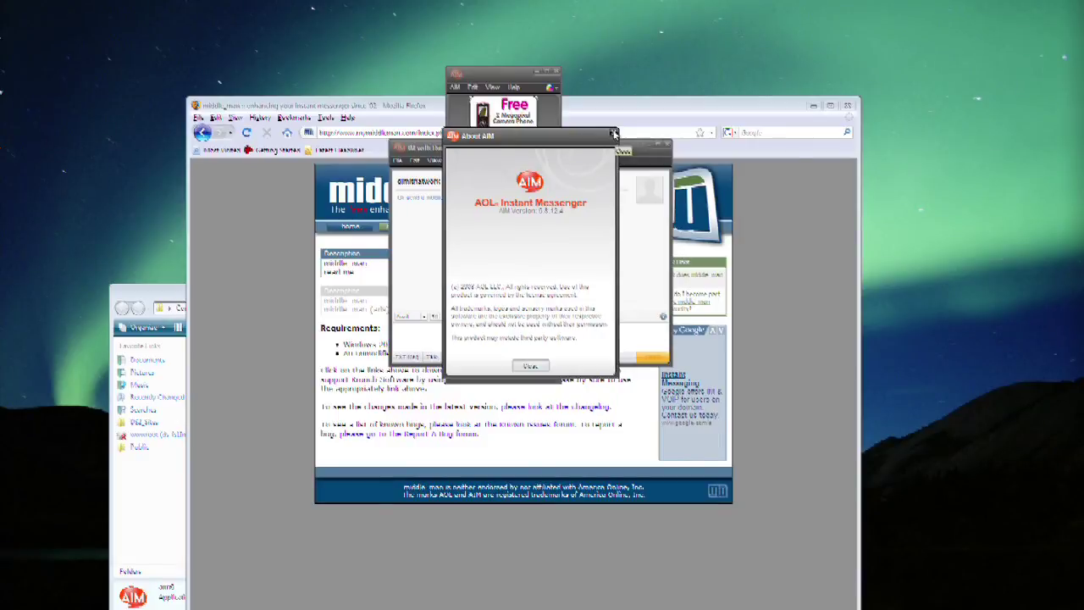
pyautogui.click(613, 133)
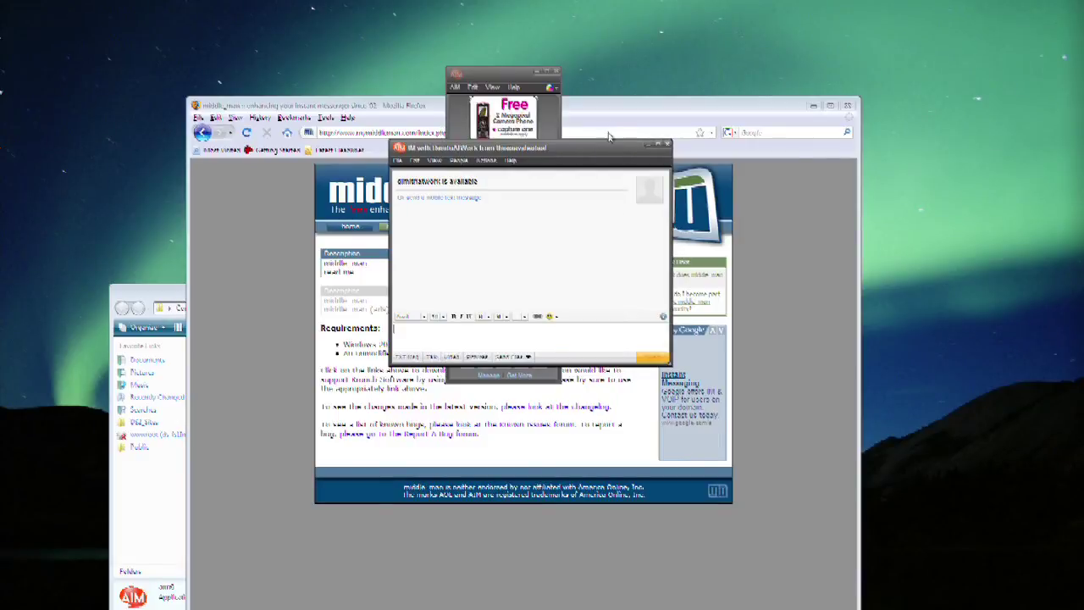
pyautogui.click(398, 160)
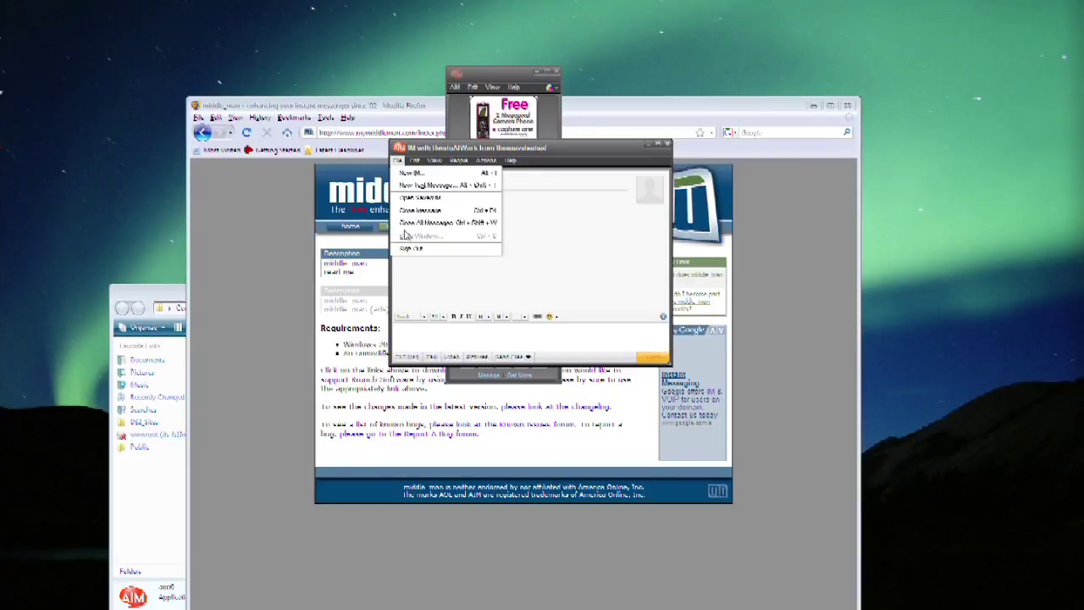
pyautogui.press('Escape')
pyautogui.click(485, 161)
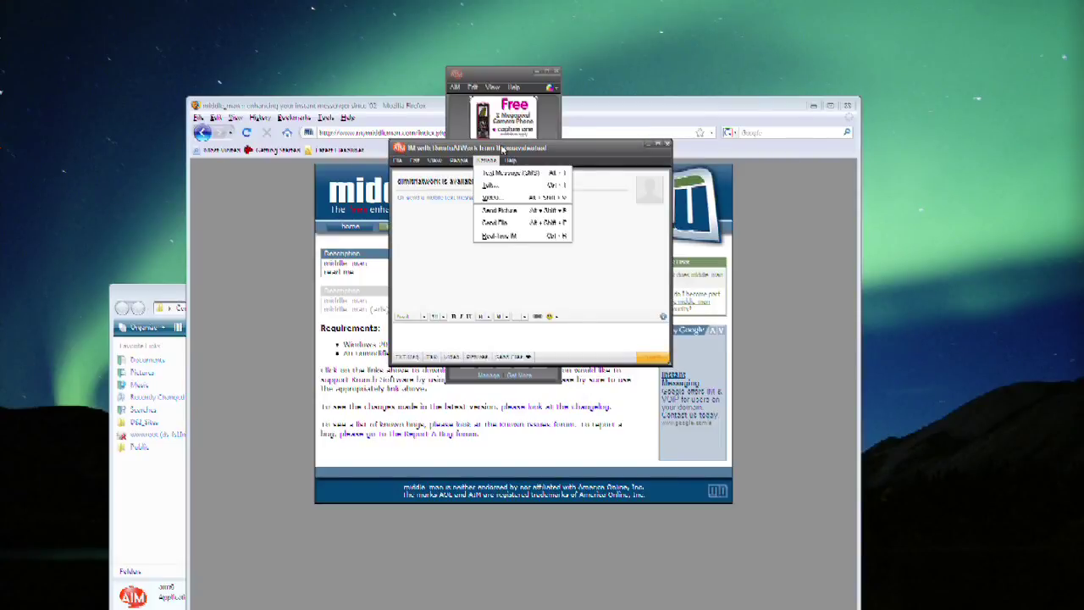
pyautogui.click(502, 149)
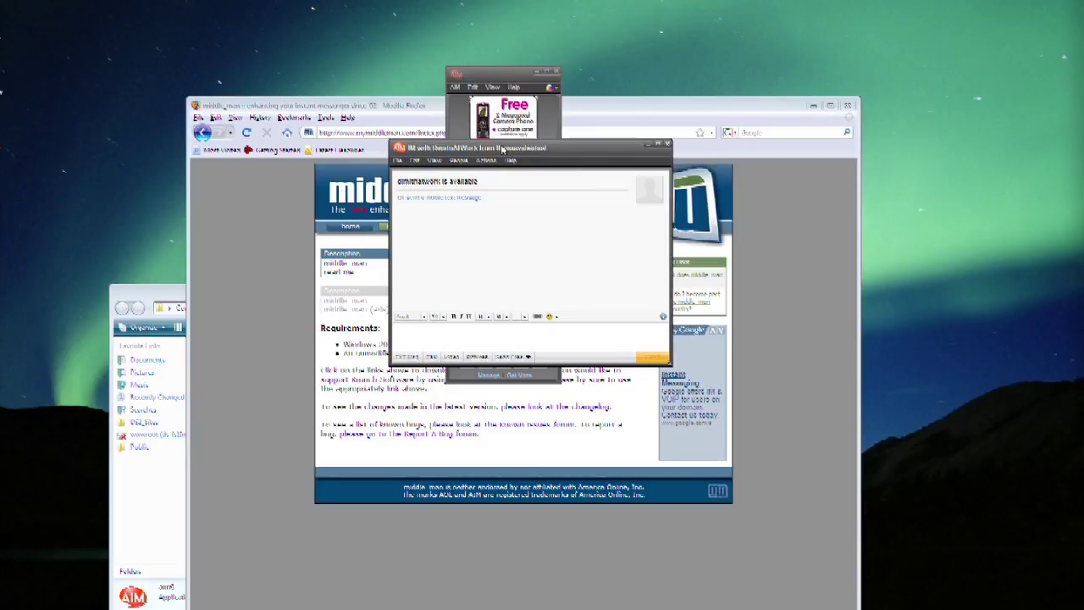